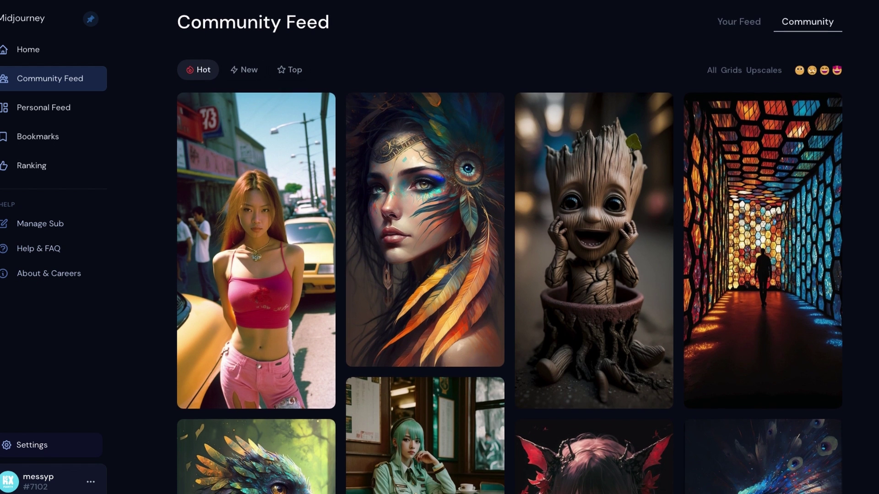
- Generate an image from the mountain sketch and review the golden-lit mountain result
{"action": "scroll", "coordinate": [509, 254], "scroll_direction": "down", "scroll_amount": 3}
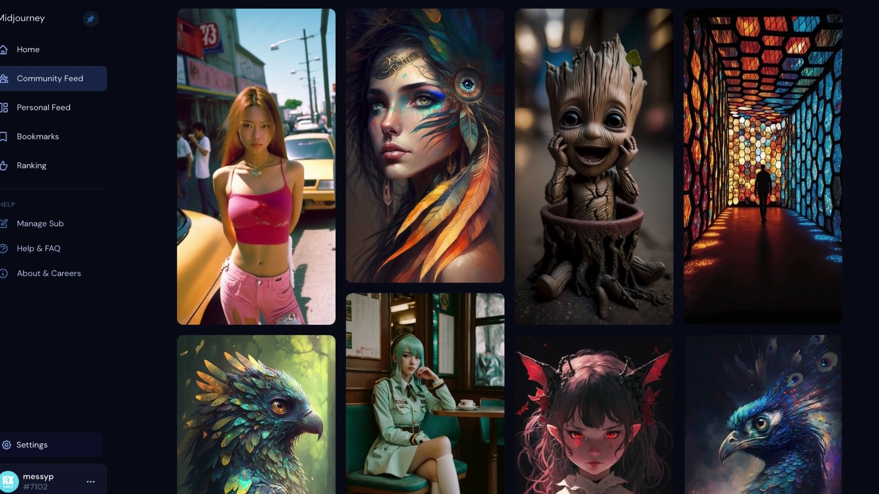
{"action": "scroll", "coordinate": [510, 254], "scroll_direction": "down", "scroll_amount": 3}
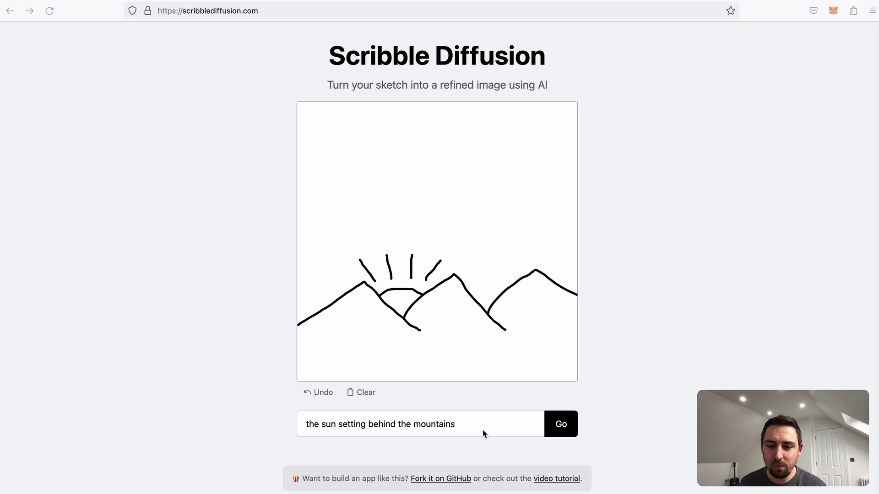
{"action": "left_click", "coordinate": [562, 424]}
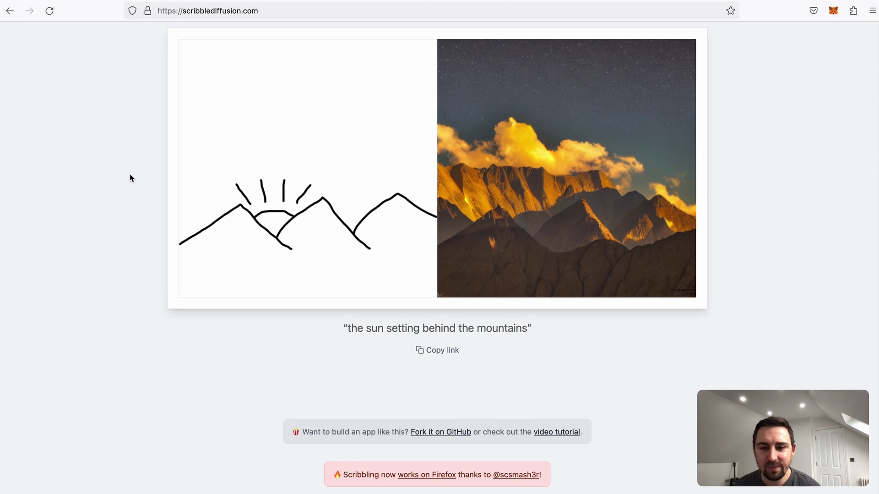
{"action": "scroll", "coordinate": [130, 174], "scroll_direction": "up", "scroll_amount": 1}
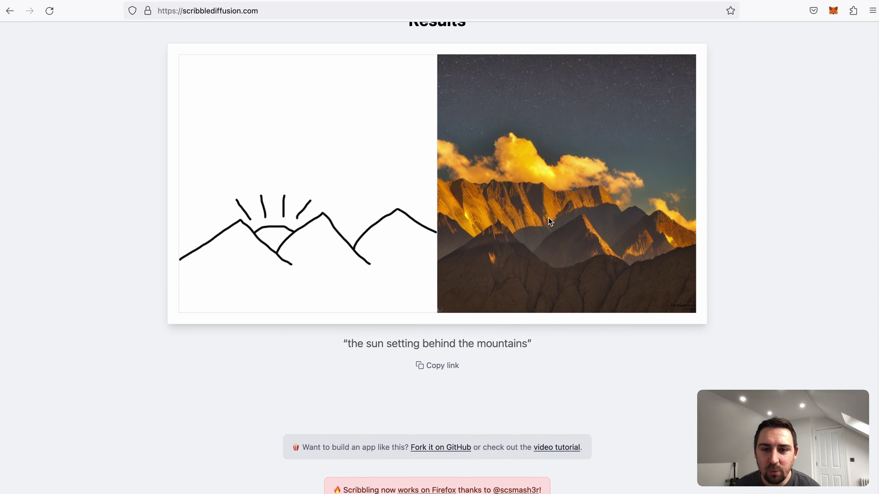
{"action": "scroll", "coordinate": [71, 211], "scroll_direction": "up", "scroll_amount": 10}
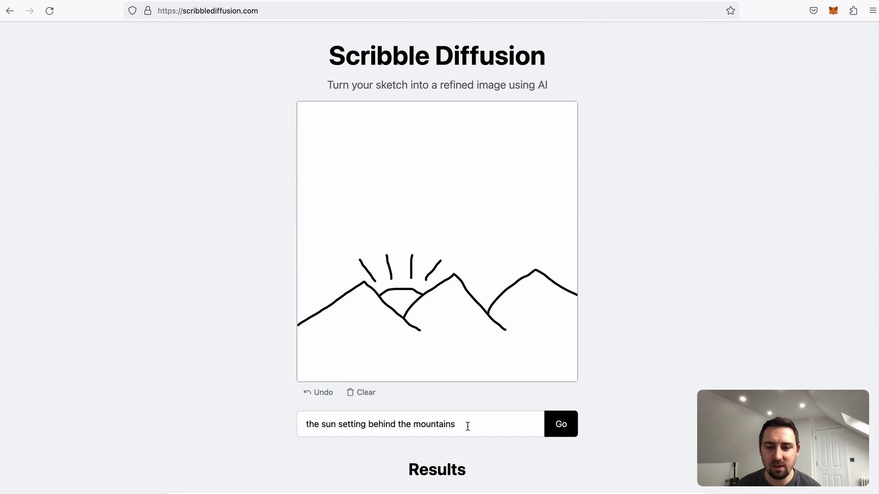
- Clear the mountain sketch and draw a cat face with ears, eyes, nose and mouth
{"action": "left_click_drag", "start_coordinate": [468, 427], "coordinate": [257, 410]}
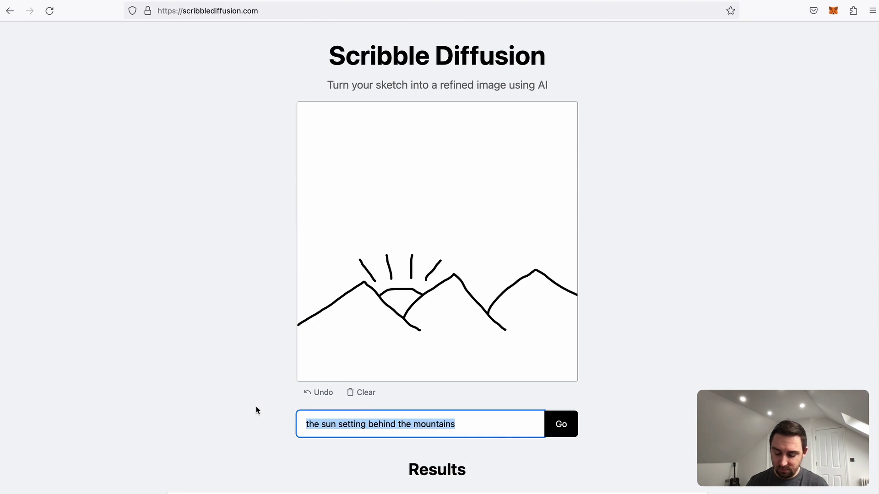
{"action": "scroll", "coordinate": [274, 449], "scroll_direction": "down", "scroll_amount": 1}
{"action": "left_click", "coordinate": [362, 354]}
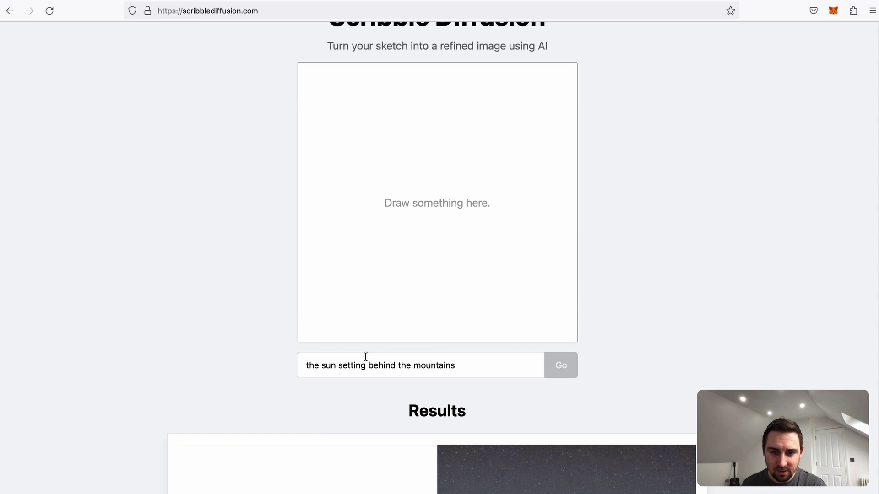
{"action": "mouse_move", "coordinate": [363, 190]}
{"action": "left_mouse_down"}
{"action": "mouse_move", "coordinate": [374, 154]}
{"action": "mouse_move", "coordinate": [386, 173]}
{"action": "mouse_move", "coordinate": [493, 177]}
{"action": "mouse_move", "coordinate": [513, 146]}
{"action": "mouse_move", "coordinate": [514, 183]}
{"action": "left_mouse_up"}
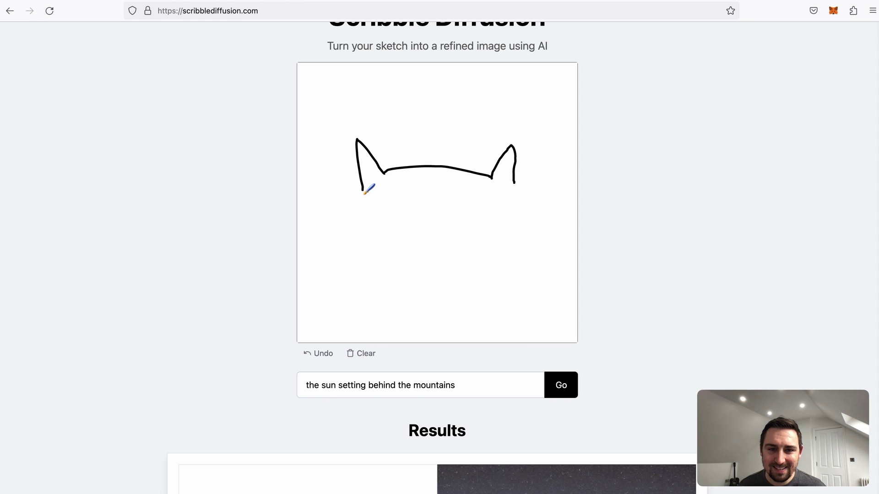
{"action": "mouse_move", "coordinate": [360, 191]}
{"action": "left_mouse_down"}
{"action": "mouse_move", "coordinate": [362, 228]}
{"action": "mouse_move", "coordinate": [383, 289]}
{"action": "mouse_move", "coordinate": [459, 301]}
{"action": "mouse_move", "coordinate": [512, 260]}
{"action": "mouse_move", "coordinate": [513, 180]}
{"action": "left_mouse_up"}
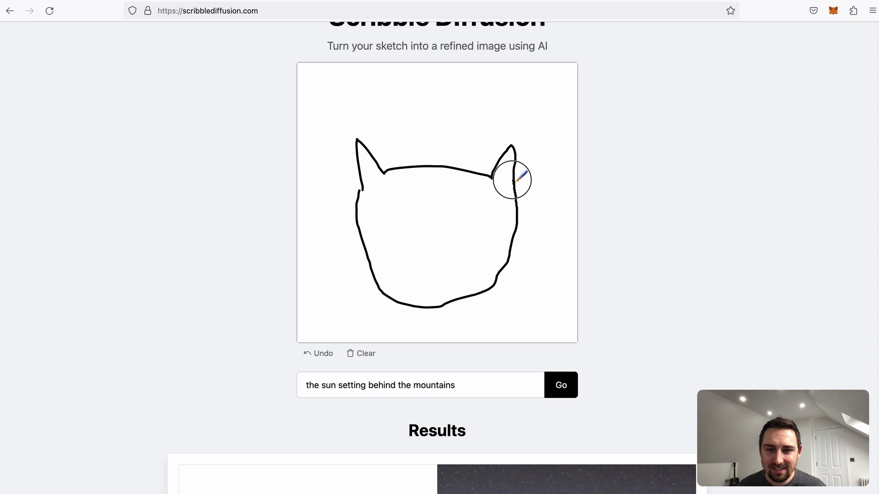
{"action": "mouse_move", "coordinate": [436, 233]}
{"action": "left_mouse_down"}
{"action": "mouse_move", "coordinate": [425, 251]}
{"action": "mouse_move", "coordinate": [435, 235]}
{"action": "left_mouse_up"}
{"action": "left_click_drag", "start_coordinate": [395, 210], "coordinate": [396, 211]}
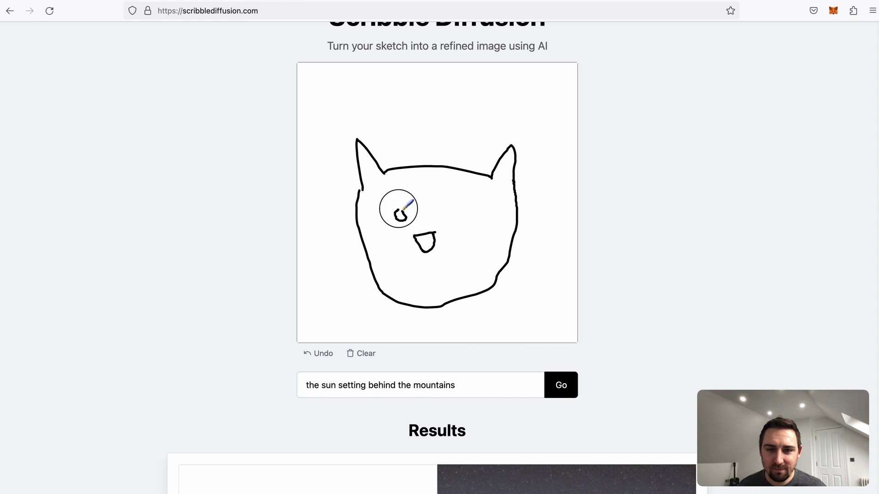
{"action": "left_click_drag", "start_coordinate": [450, 208], "coordinate": [452, 209]}
{"action": "left_click_drag", "start_coordinate": [427, 262], "coordinate": [451, 272]}
- Replace the prompt with 'a cute cat', generate, and view the kitten result
{"action": "left_click_drag", "start_coordinate": [474, 384], "coordinate": [287, 387]}
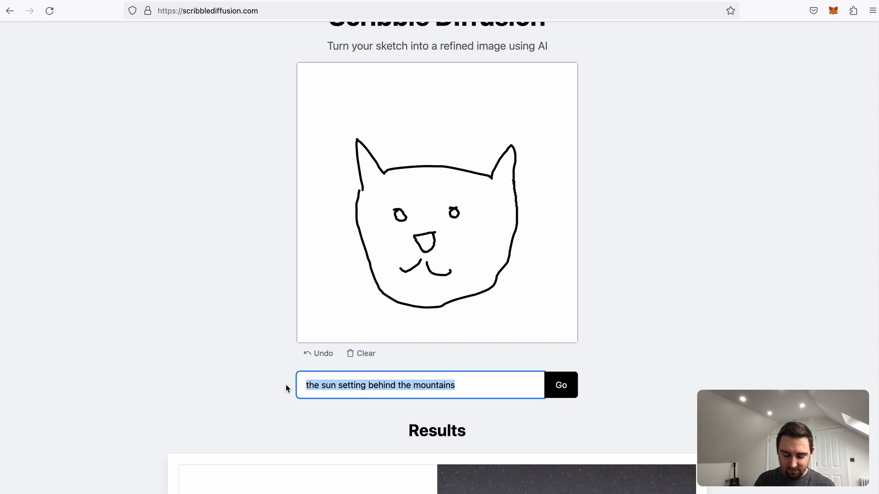
{"action": "type", "text": "a cute cat"}
{"action": "key", "text": "Return"}
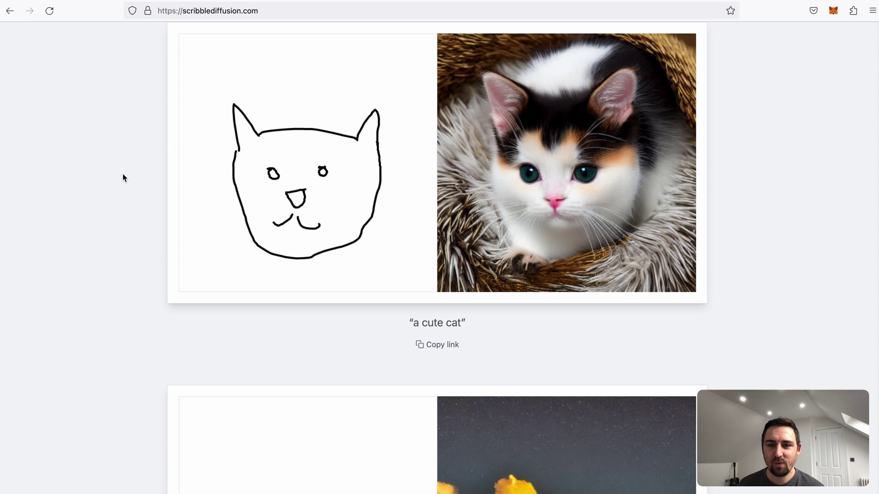
{"action": "scroll", "coordinate": [123, 173], "scroll_direction": "up", "scroll_amount": 1}
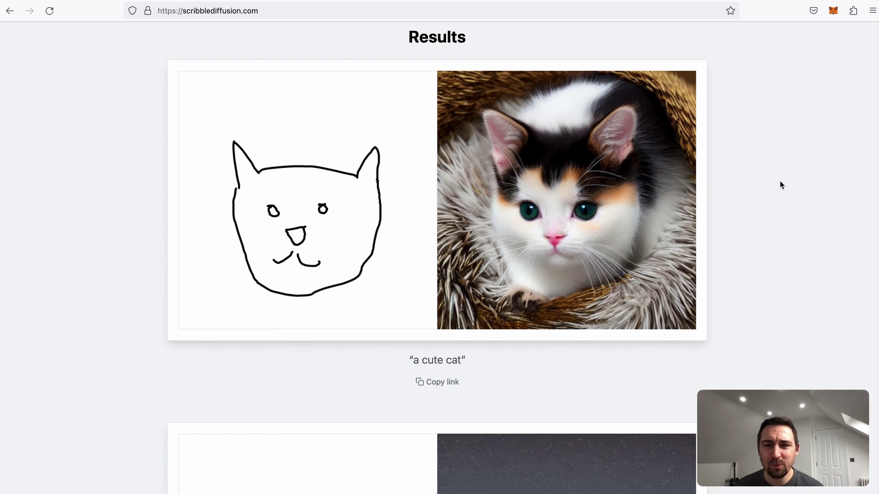
{"action": "scroll", "coordinate": [780, 185], "scroll_direction": "up", "scroll_amount": 1}
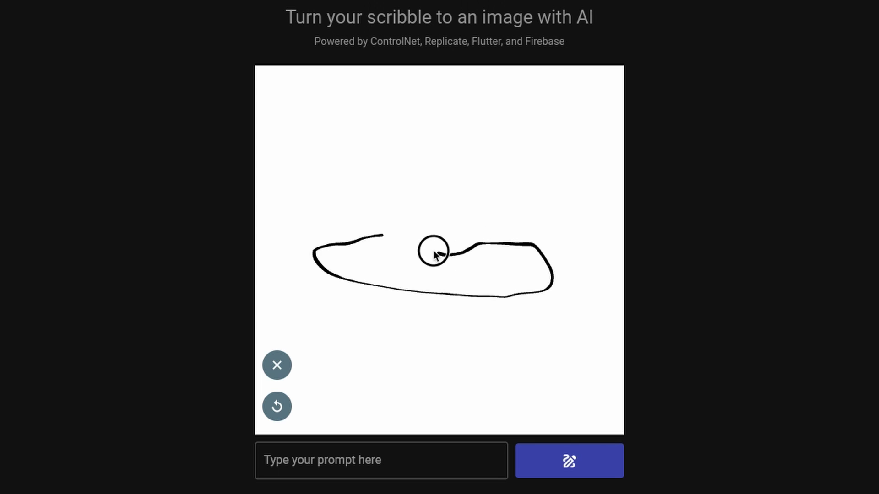
- Add a dome and two legs to the UFO sketch, enter a UFO prompt, and generate
{"action": "left_click_drag", "start_coordinate": [433, 249], "coordinate": [479, 246]}
{"action": "left_click_drag", "start_coordinate": [370, 284], "coordinate": [368, 316]}
{"action": "left_click_drag", "start_coordinate": [505, 297], "coordinate": [513, 324]}
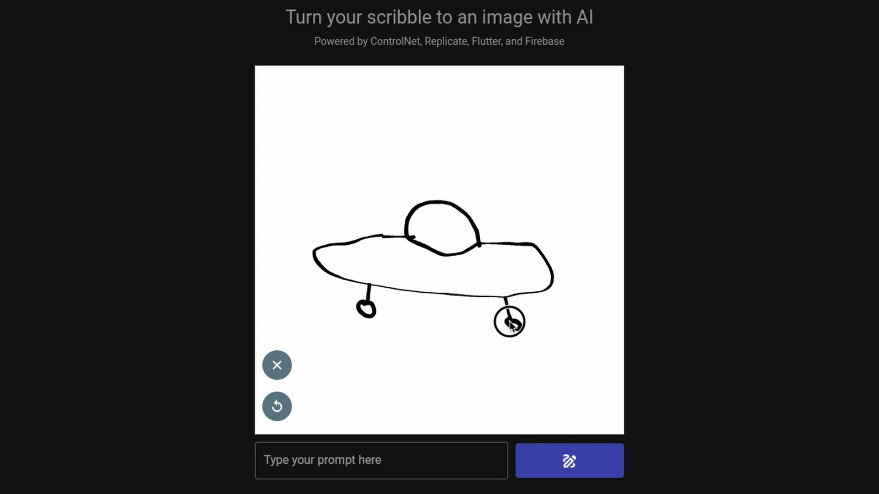
{"action": "left_click", "coordinate": [428, 460]}
{"action": "type", "text": "UFO in space"}
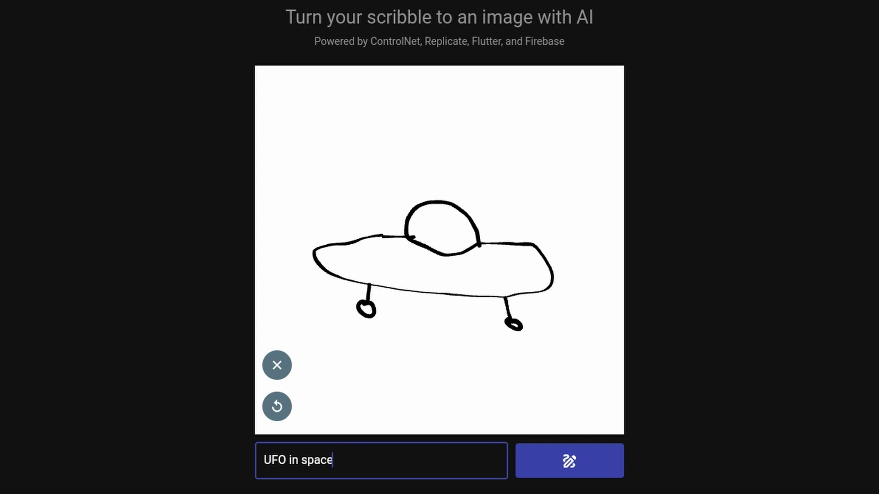
{"action": "left_click", "coordinate": [569, 461]}
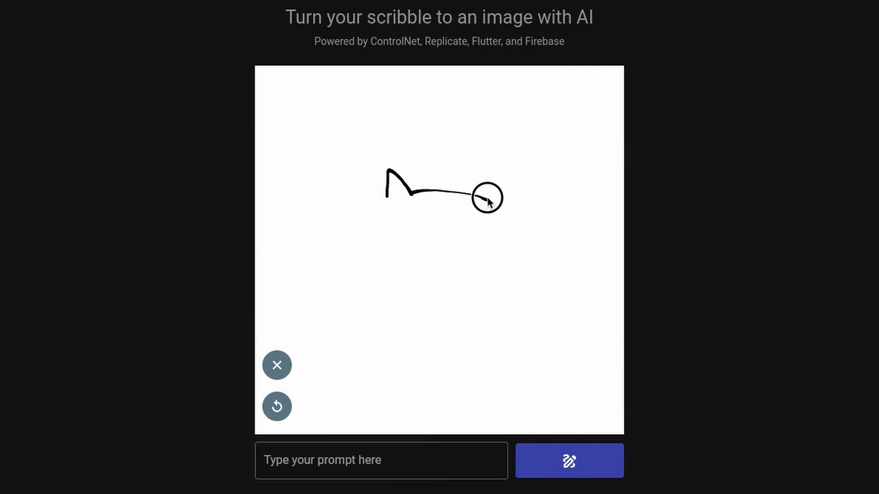
- Sketch a tiger face with eyes, mouth and fangs, and start the 'tiger in the woods' prompt
{"action": "left_click_drag", "start_coordinate": [486, 196], "coordinate": [513, 206]}
{"action": "mouse_move", "coordinate": [389, 197]}
{"action": "left_mouse_down"}
{"action": "mouse_move", "coordinate": [387, 238]}
{"action": "mouse_move", "coordinate": [512, 255]}
{"action": "mouse_move", "coordinate": [516, 208]}
{"action": "left_mouse_up"}
{"action": "left_click_drag", "start_coordinate": [456, 244], "coordinate": [425, 244]}
{"action": "left_click", "coordinate": [419, 228]}
{"action": "left_click", "coordinate": [473, 231]}
{"action": "mouse_move", "coordinate": [419, 278]}
{"action": "left_mouse_down"}
{"action": "mouse_move", "coordinate": [427, 289]}
{"action": "mouse_move", "coordinate": [493, 277]}
{"action": "left_mouse_up"}
{"action": "left_click", "coordinate": [434, 466]}
{"action": "type", "text": "tiger in the woods"}
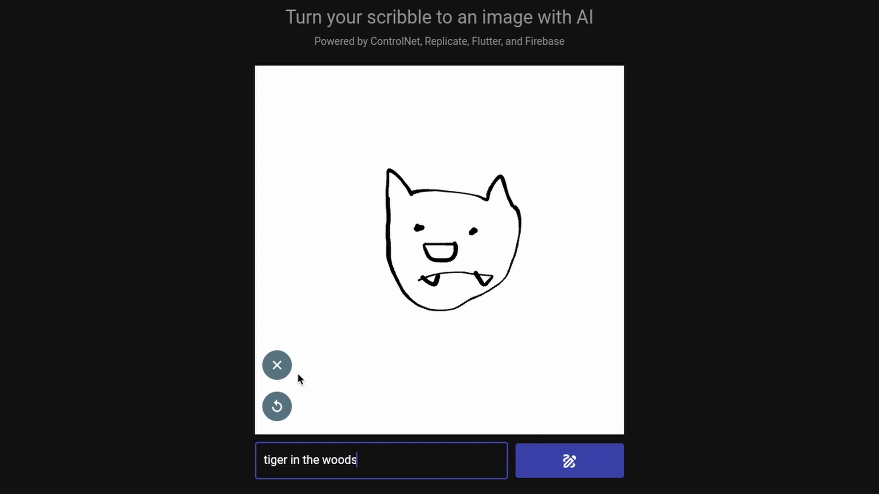
- Draw the tiger's legs, body and tail plus foliage on the trees, then begin a tulip stem
{"action": "mouse_move", "coordinate": [409, 304]}
{"action": "left_mouse_down"}
{"action": "mouse_move", "coordinate": [426, 388]}
{"action": "mouse_move", "coordinate": [468, 342]}
{"action": "mouse_move", "coordinate": [514, 388]}
{"action": "mouse_move", "coordinate": [498, 341]}
{"action": "left_mouse_up"}
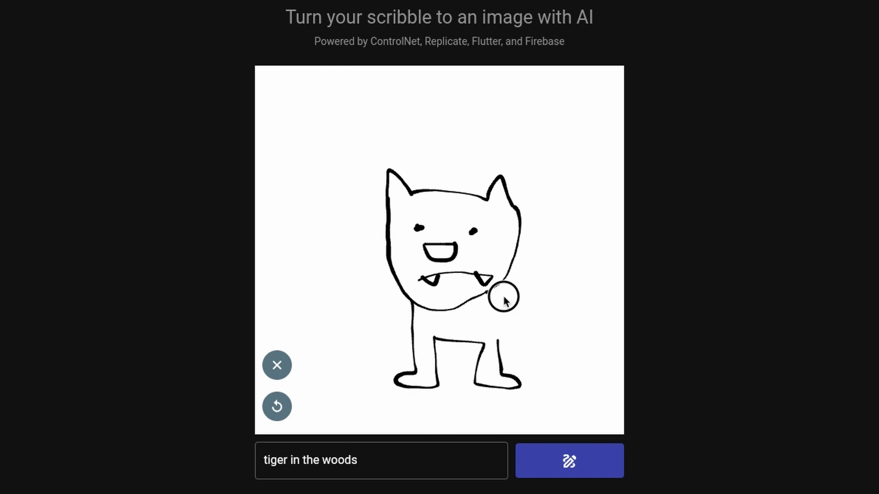
{"action": "left_click_drag", "start_coordinate": [488, 294], "coordinate": [595, 305]}
{"action": "mouse_move", "coordinate": [498, 342]}
{"action": "left_mouse_down"}
{"action": "mouse_move", "coordinate": [579, 351]}
{"action": "mouse_move", "coordinate": [623, 275]}
{"action": "left_mouse_up"}
{"action": "mouse_move", "coordinate": [326, 173]}
{"action": "left_mouse_down"}
{"action": "mouse_move", "coordinate": [356, 334]}
{"action": "mouse_move", "coordinate": [337, 336]}
{"action": "mouse_move", "coordinate": [256, 235]}
{"action": "left_mouse_up"}
{"action": "mouse_move", "coordinate": [259, 186]}
{"action": "left_mouse_down"}
{"action": "mouse_move", "coordinate": [300, 115]}
{"action": "mouse_move", "coordinate": [404, 132]}
{"action": "mouse_move", "coordinate": [348, 170]}
{"action": "left_mouse_up"}
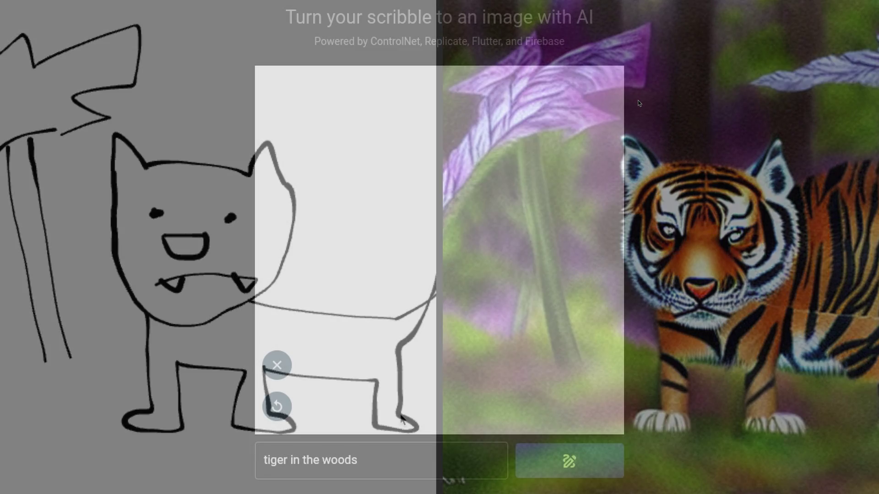
{"action": "mouse_move", "coordinate": [402, 423]}
{"action": "left_mouse_down"}
{"action": "mouse_move", "coordinate": [353, 180]}
{"action": "mouse_move", "coordinate": [398, 184]}
{"action": "mouse_move", "coordinate": [381, 281]}
{"action": "left_mouse_up"}
- Draw a second tulip and start typing the 'castle on the hill' prompt
{"action": "mouse_move", "coordinate": [513, 418]}
{"action": "left_mouse_down"}
{"action": "mouse_move", "coordinate": [463, 153]}
{"action": "mouse_move", "coordinate": [507, 92]}
{"action": "mouse_move", "coordinate": [488, 160]}
{"action": "left_mouse_up"}
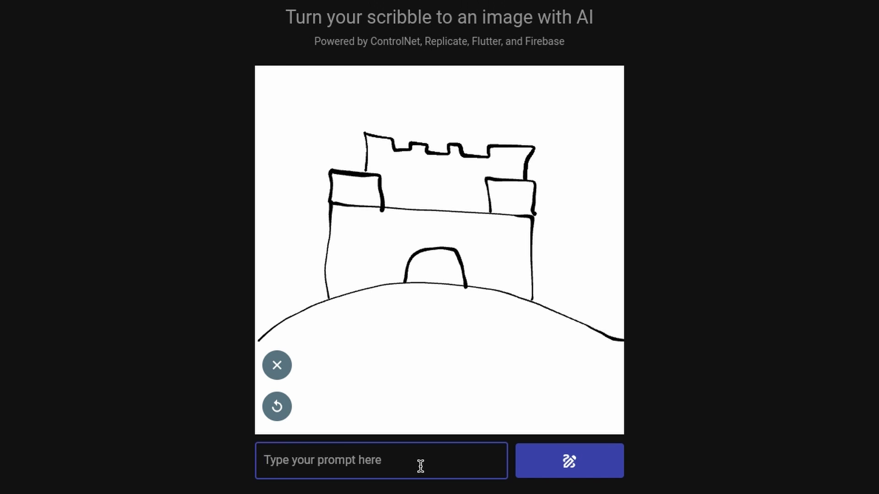
{"action": "type", "text": "ca"}
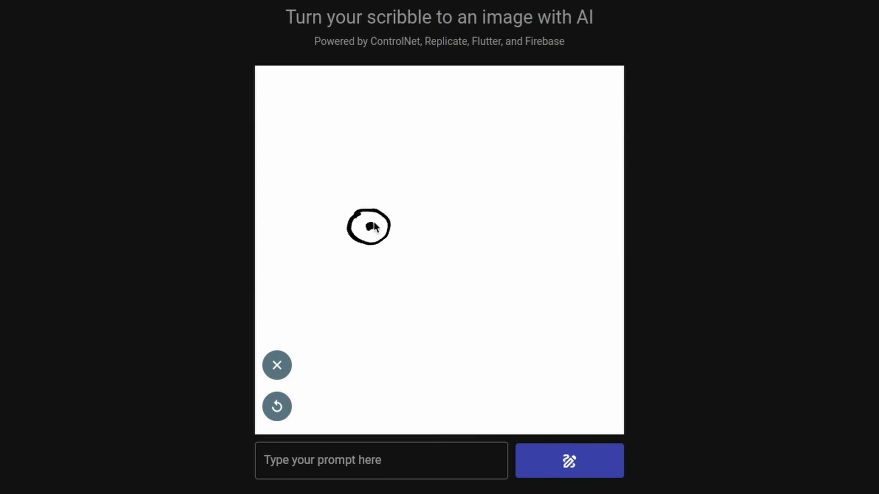
- Sketch a fish with fins and tail, prompt 'fish swimming in coral reef', and generate
{"action": "mouse_move", "coordinate": [382, 190]}
{"action": "left_mouse_down"}
{"action": "mouse_move", "coordinate": [319, 238]}
{"action": "mouse_move", "coordinate": [318, 259]}
{"action": "mouse_move", "coordinate": [369, 279]}
{"action": "mouse_move", "coordinate": [415, 277]}
{"action": "left_mouse_up"}
{"action": "mouse_move", "coordinate": [409, 248]}
{"action": "left_mouse_down"}
{"action": "mouse_move", "coordinate": [416, 270]}
{"action": "mouse_move", "coordinate": [425, 244]}
{"action": "left_mouse_up"}
{"action": "left_click_drag", "start_coordinate": [387, 192], "coordinate": [481, 219]}
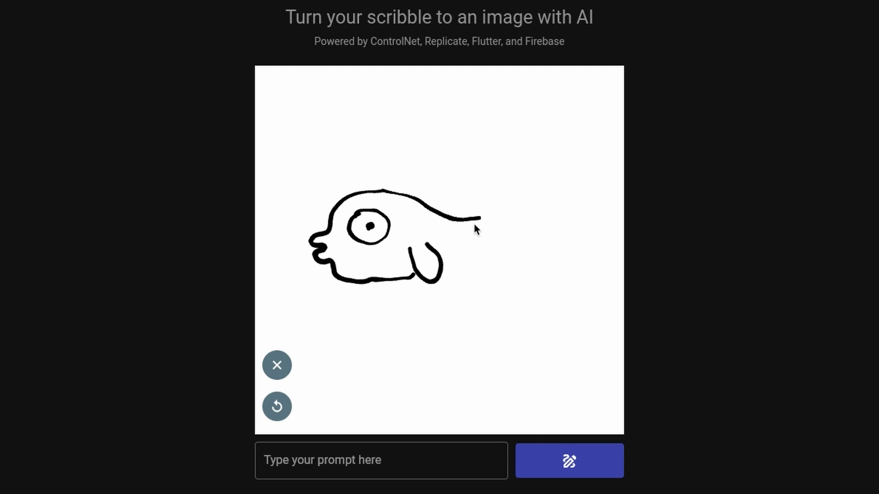
{"action": "mouse_move", "coordinate": [439, 259]}
{"action": "left_mouse_down"}
{"action": "mouse_move", "coordinate": [470, 232]}
{"action": "mouse_move", "coordinate": [489, 247]}
{"action": "mouse_move", "coordinate": [520, 224]}
{"action": "mouse_move", "coordinate": [483, 217]}
{"action": "left_mouse_up"}
{"action": "left_click_drag", "start_coordinate": [376, 189], "coordinate": [415, 197]}
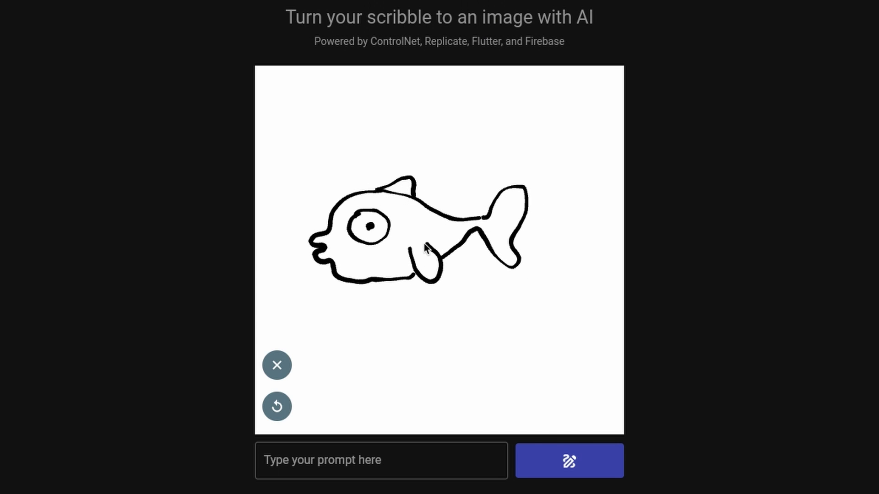
{"action": "left_click", "coordinate": [412, 467]}
{"action": "type", "text": "fish swimming in coral reef, cartoon style"}
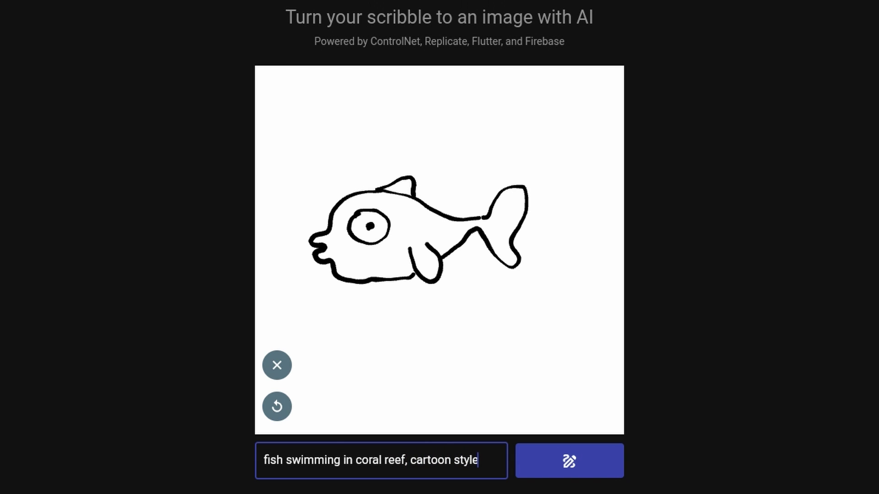
{"action": "left_click", "coordinate": [563, 462]}
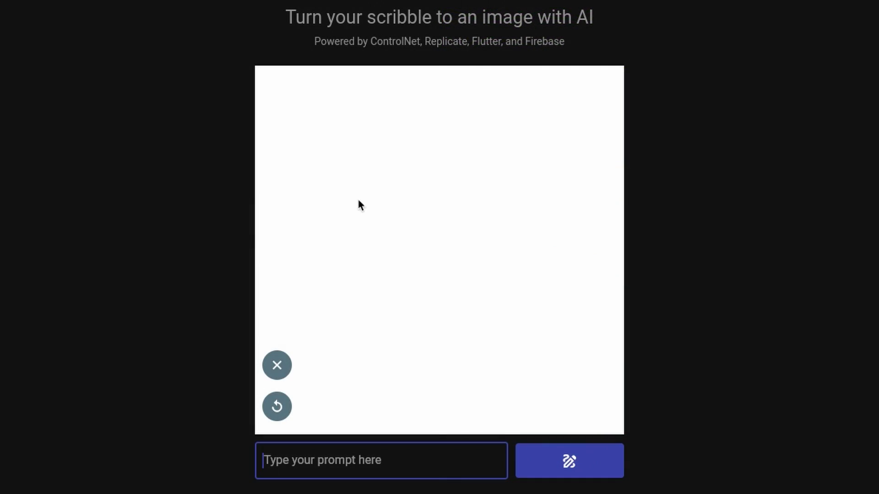
- Sketch a rabbit head with ears, nose and tongue, prompt 'a rabbit', and generate
{"action": "mouse_move", "coordinate": [363, 268]}
{"action": "left_mouse_down"}
{"action": "mouse_move", "coordinate": [357, 163]}
{"action": "mouse_move", "coordinate": [453, 262]}
{"action": "mouse_move", "coordinate": [485, 371]}
{"action": "mouse_move", "coordinate": [364, 267]}
{"action": "left_mouse_up"}
{"action": "left_click_drag", "start_coordinate": [421, 321], "coordinate": [419, 321]}
{"action": "mouse_move", "coordinate": [407, 349]}
{"action": "left_mouse_down"}
{"action": "mouse_move", "coordinate": [436, 347]}
{"action": "mouse_move", "coordinate": [427, 360]}
{"action": "left_mouse_up"}
{"action": "left_click", "coordinate": [414, 459]}
{"action": "type", "text": "a rabbi"}
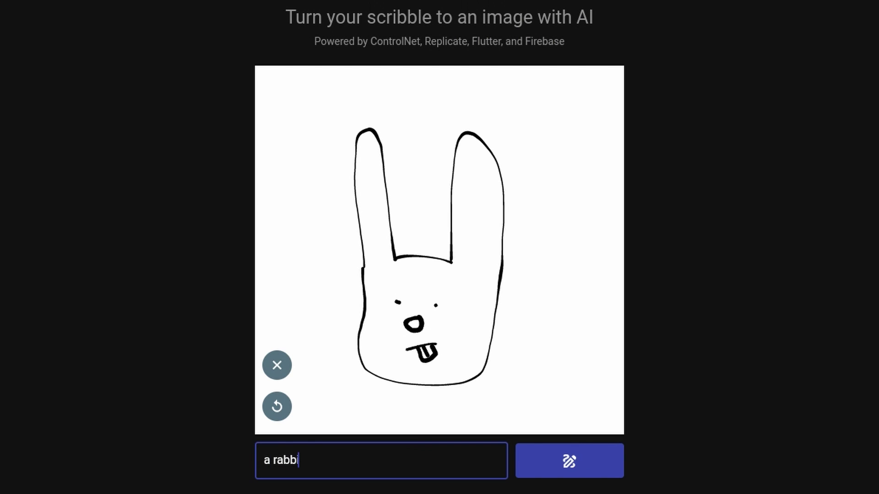
{"action": "type", "text": "t"}
{"action": "key", "text": "Return"}
{"action": "left_click", "coordinate": [523, 454]}
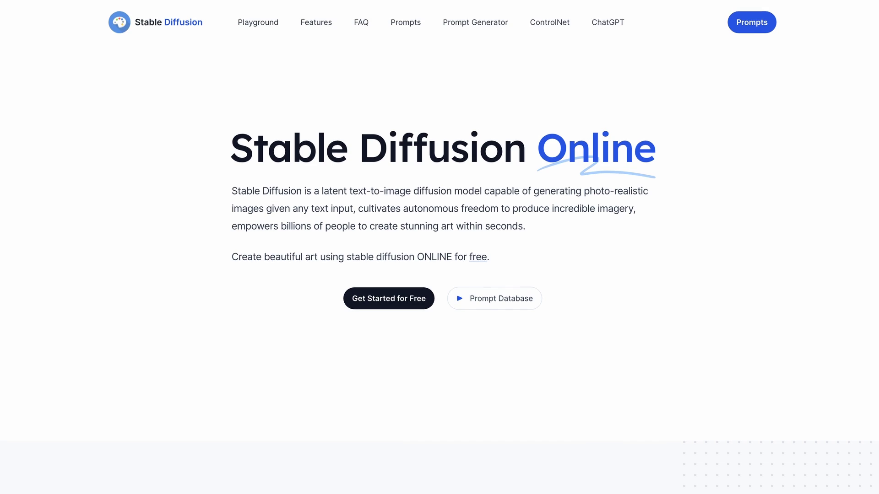
- Scroll through the Stable Diffusion Online homepage down to the ControlNet Online explanation
{"action": "scroll", "coordinate": [440, 247], "scroll_direction": "down", "scroll_amount": 3}
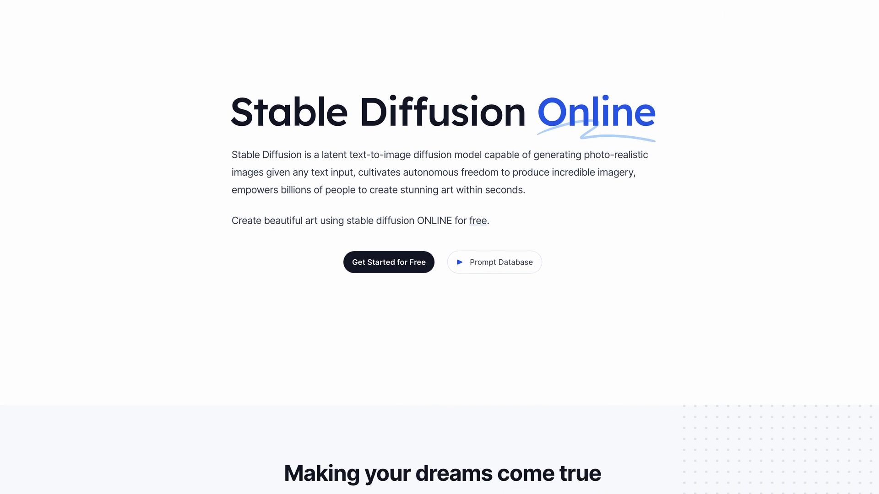
{"action": "scroll", "coordinate": [439, 247], "scroll_direction": "down", "scroll_amount": 4}
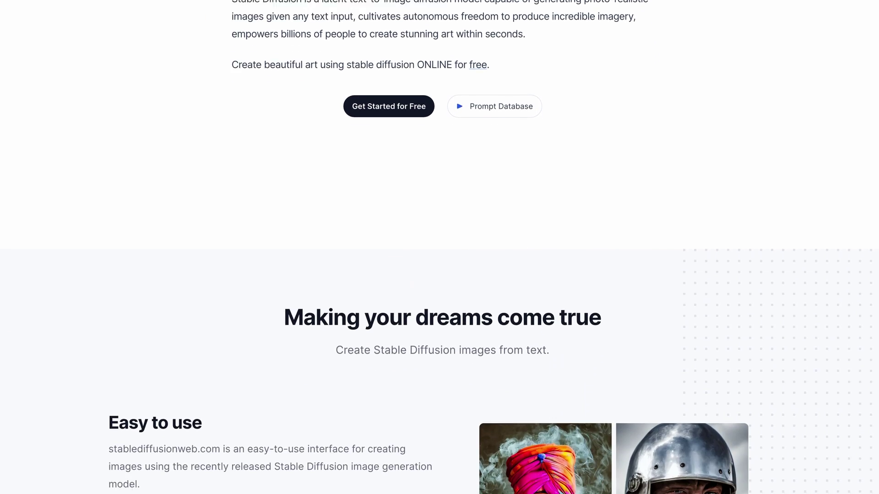
{"action": "scroll", "coordinate": [440, 247], "scroll_direction": "down", "scroll_amount": 3}
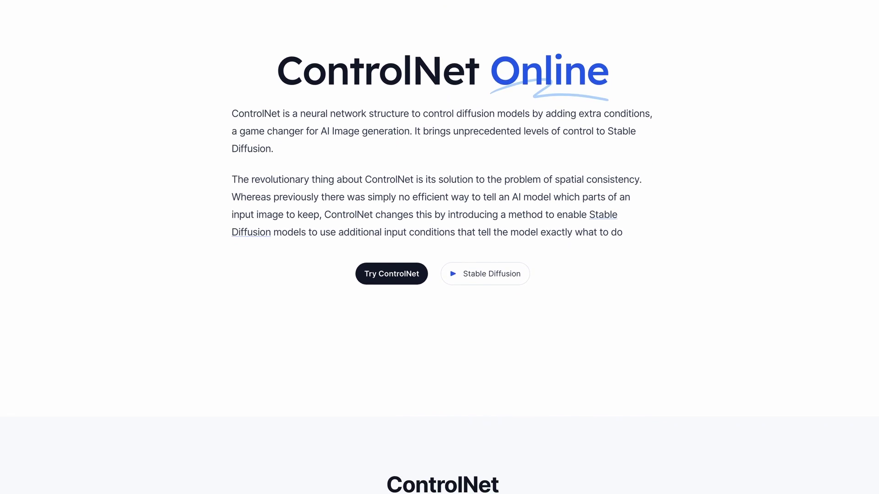
{"action": "scroll", "coordinate": [439, 247], "scroll_direction": "down", "scroll_amount": 3}
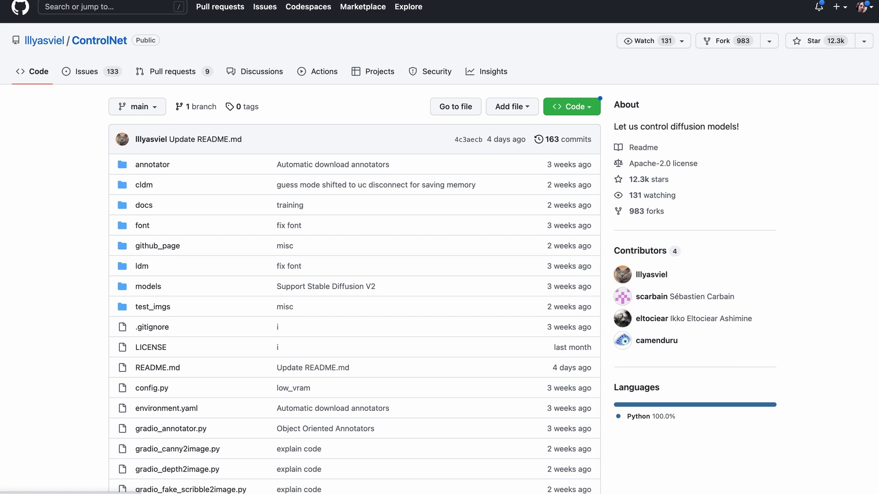
- Scroll past the ControlNet file list to the README's dog scribble example and Fake Scribbles section
{"action": "scroll", "coordinate": [439, 247], "scroll_direction": "down", "scroll_amount": 4}
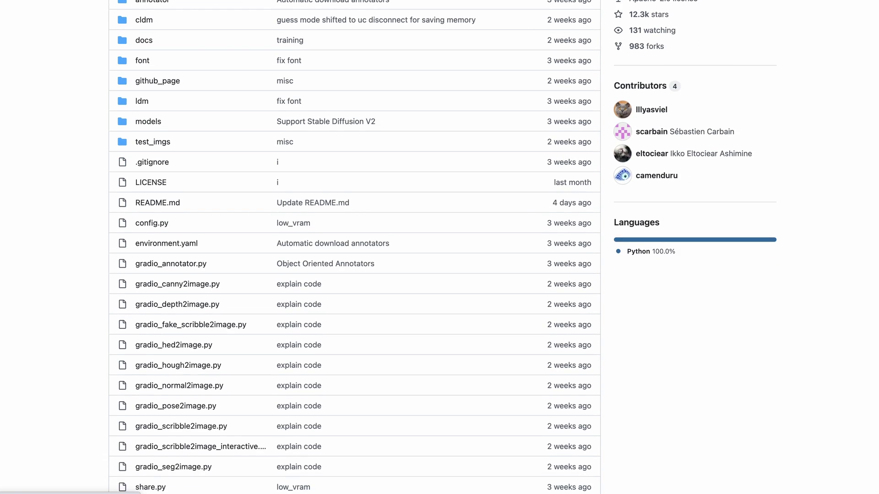
{"action": "scroll", "coordinate": [440, 248], "scroll_direction": "down", "scroll_amount": 4}
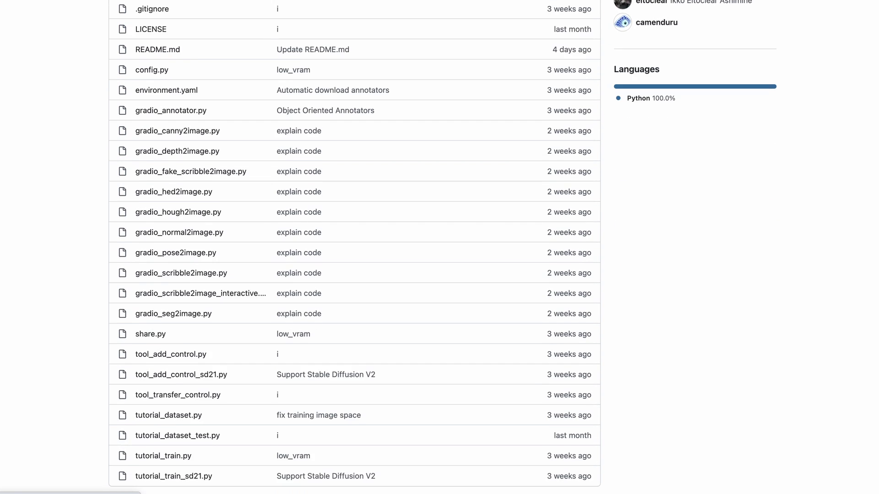
{"action": "scroll", "coordinate": [440, 247], "scroll_direction": "down", "scroll_amount": 10}
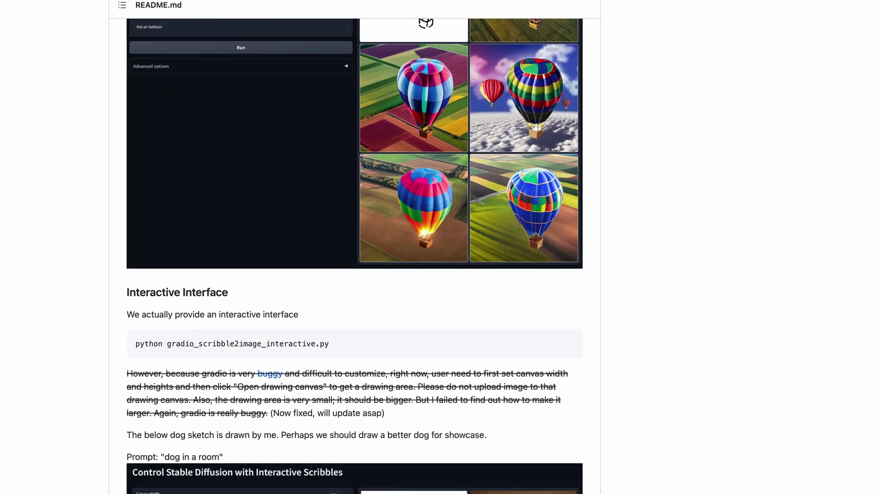
{"action": "scroll", "coordinate": [355, 261], "scroll_direction": "down", "scroll_amount": 6}
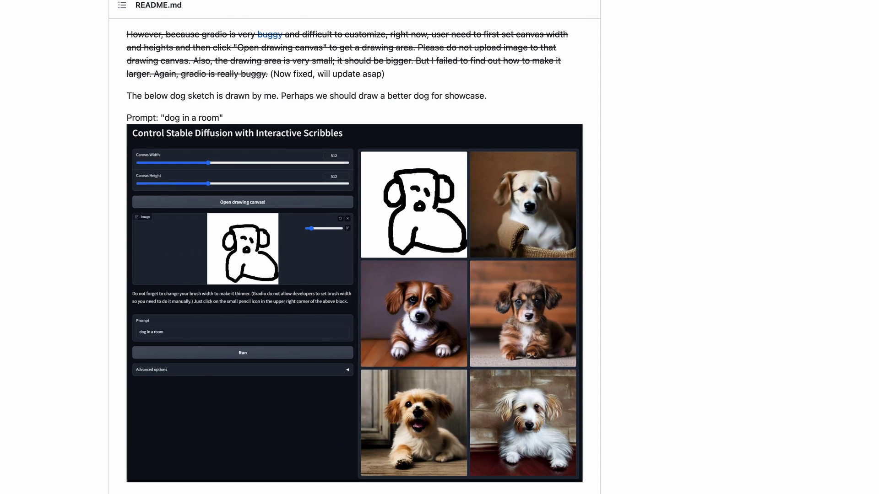
{"action": "scroll", "coordinate": [354, 261], "scroll_direction": "up", "scroll_amount": 1}
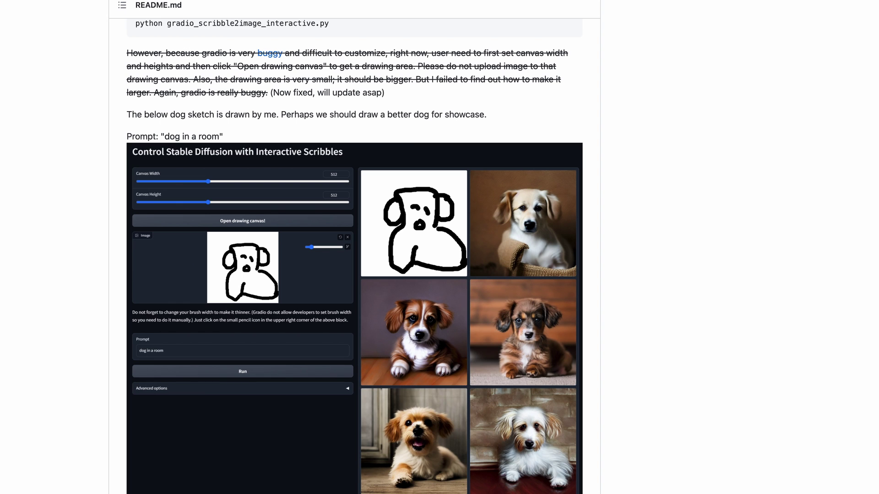
{"action": "scroll", "coordinate": [355, 261], "scroll_direction": "down", "scroll_amount": 1}
{"action": "scroll", "coordinate": [354, 257], "scroll_direction": "down", "scroll_amount": 15}
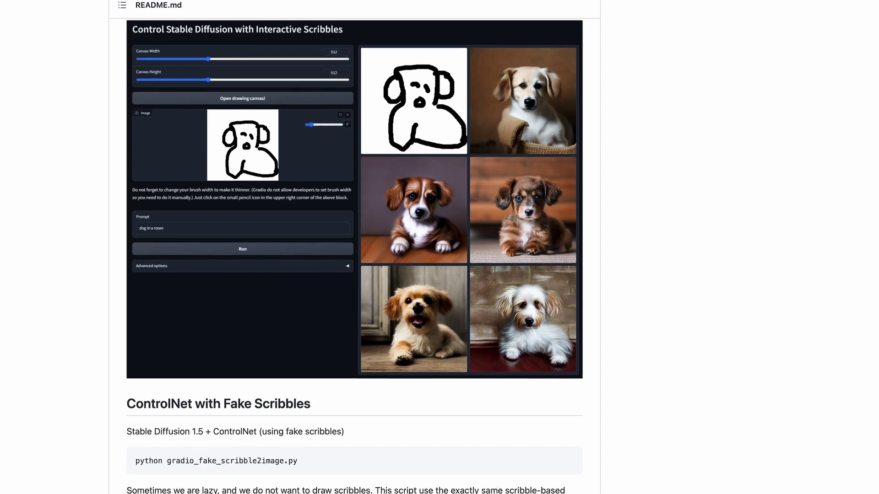